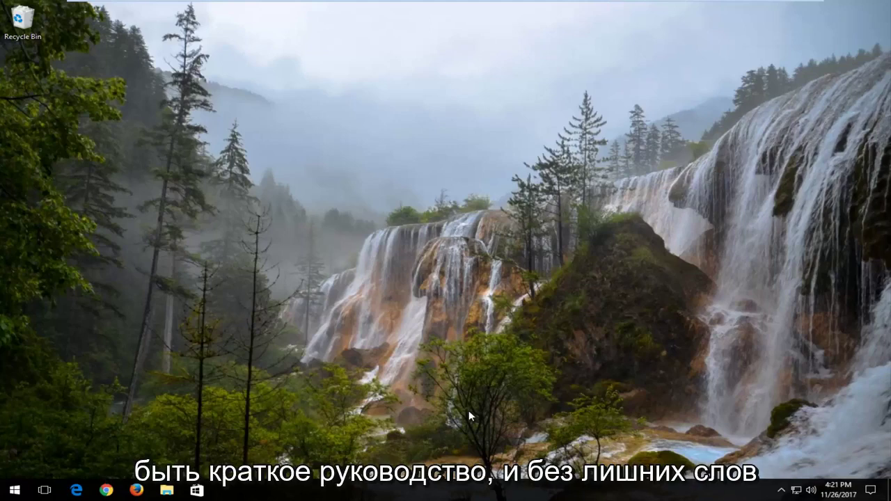
- Open Device Manager and expand the Display adapters category
click(14, 491)
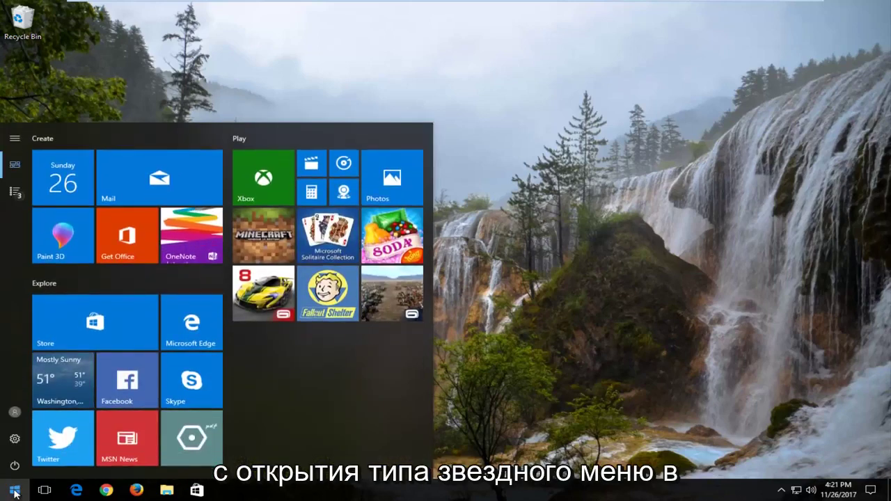
text(device manager)
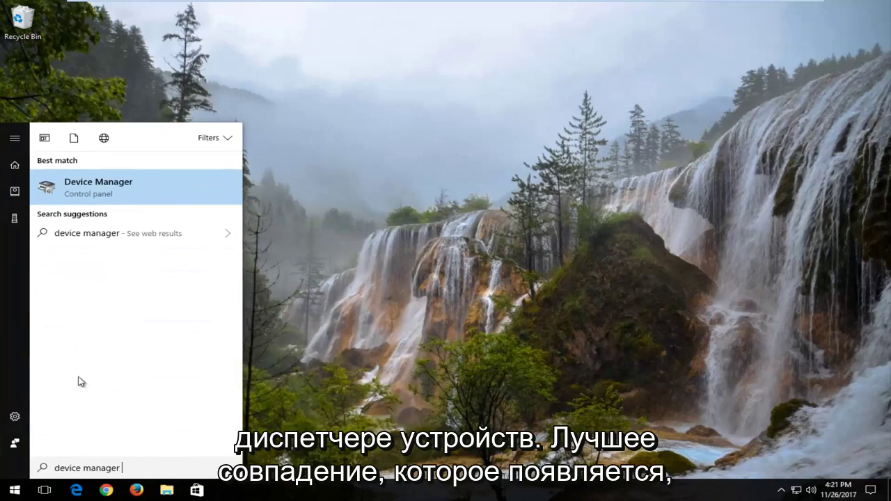
click(111, 190)
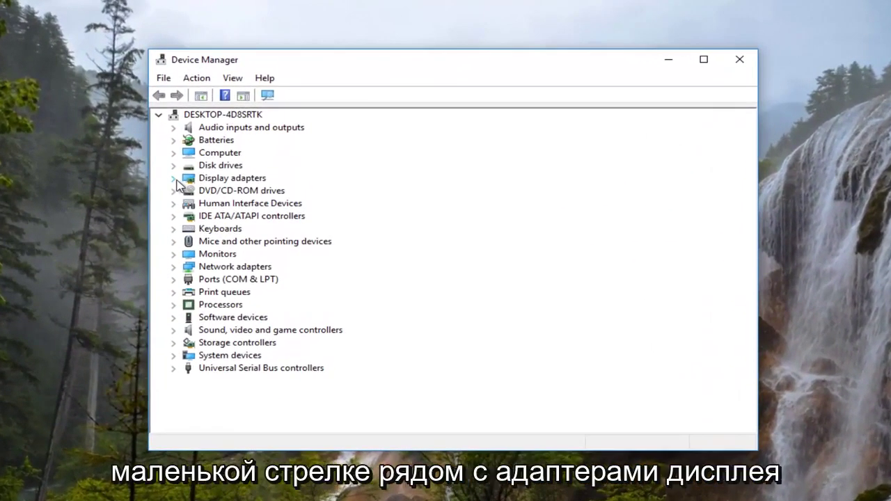
click(174, 179)
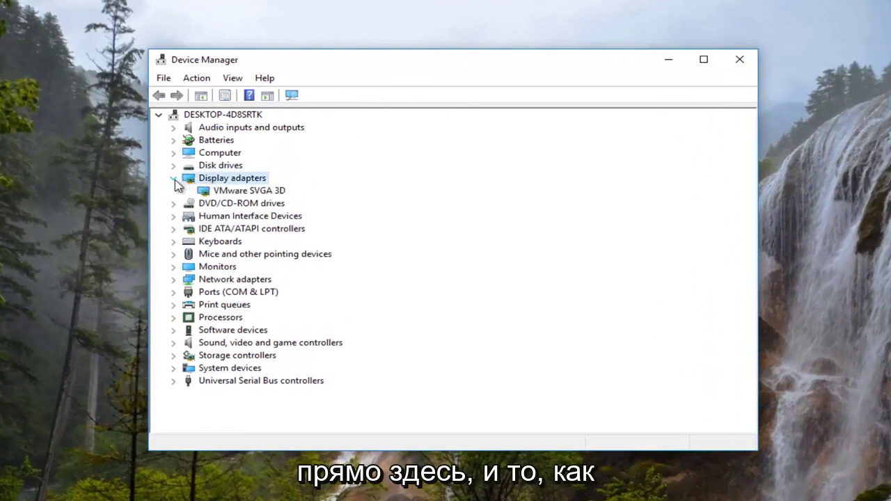
- Open the properties of the VMware SVGA 3D display adapter and show its driver information
click(234, 194)
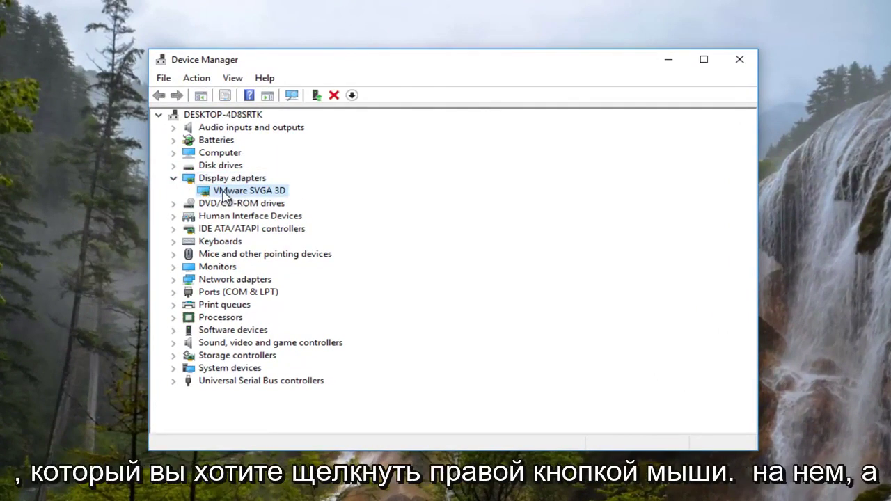
right_click(224, 196)
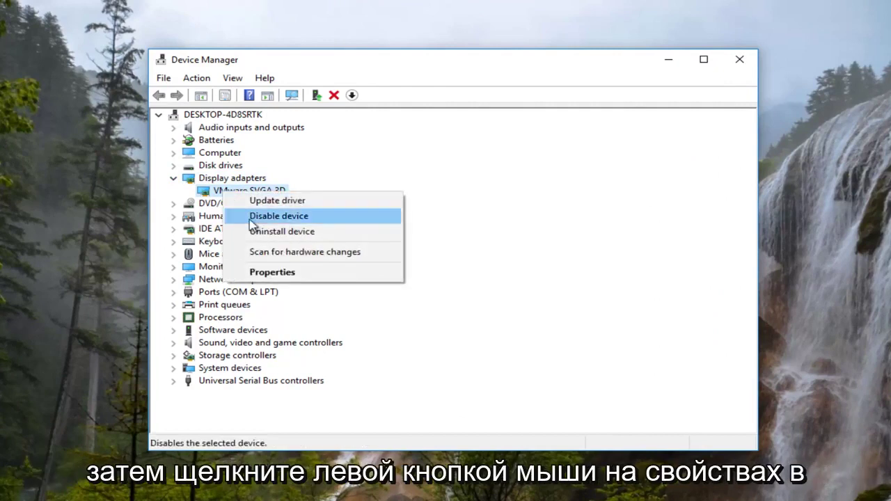
click(267, 274)
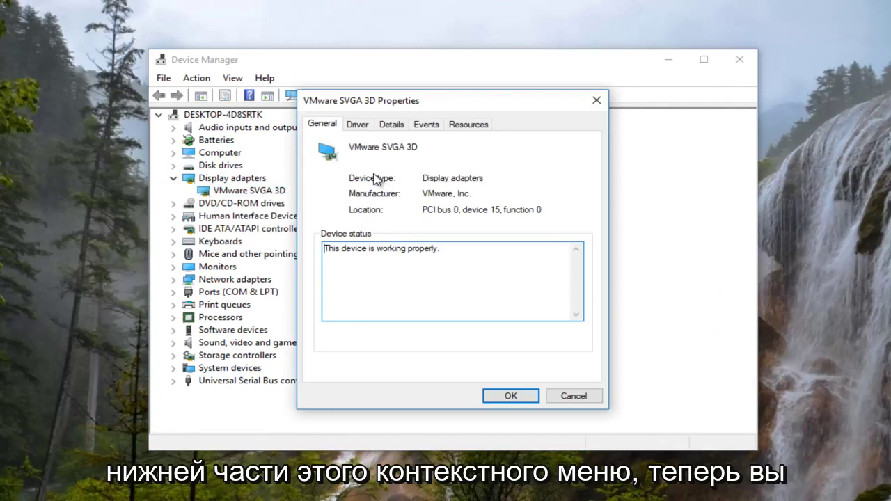
click(356, 125)
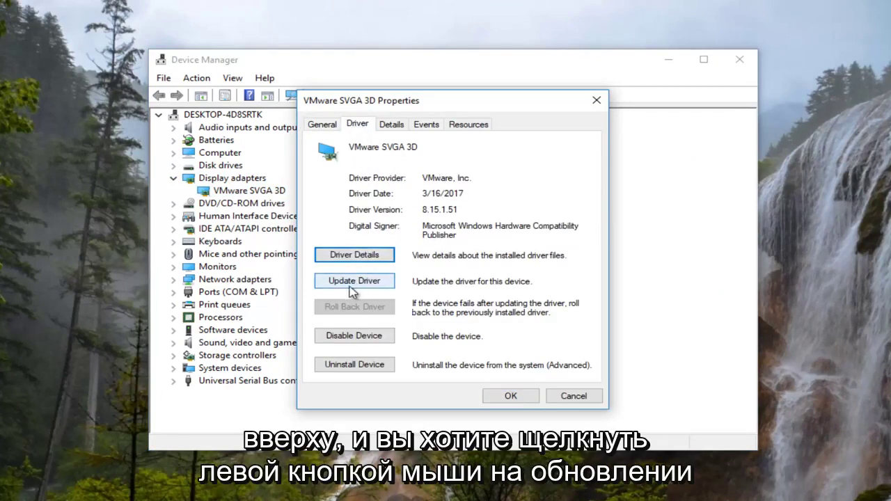
- Run an automatic search for updated driver software for the VMware SVGA 3D adapter, then close the update wizard
click(356, 281)
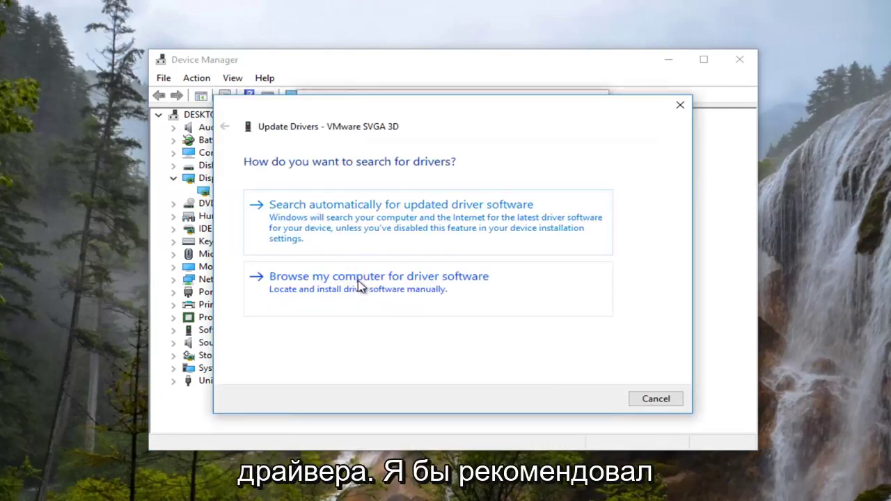
click(348, 228)
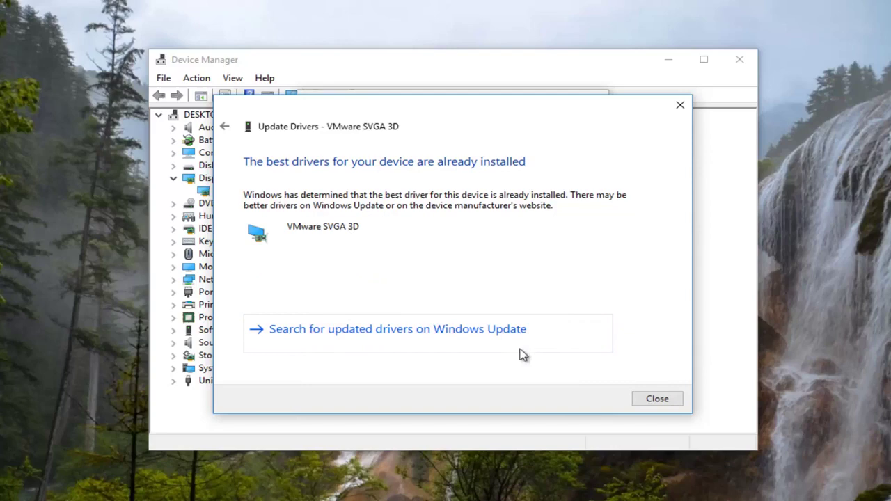
click(657, 398)
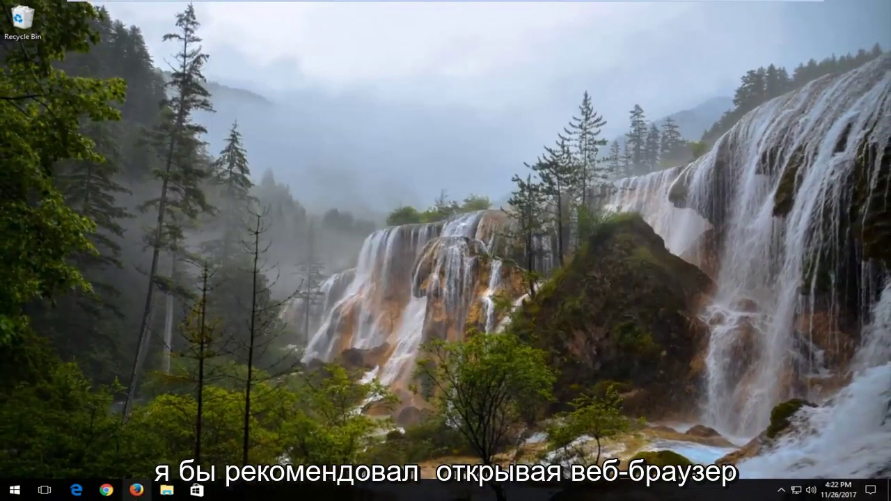
- Switch to Firefox and search Google for "amd driver download"
key(super+3)
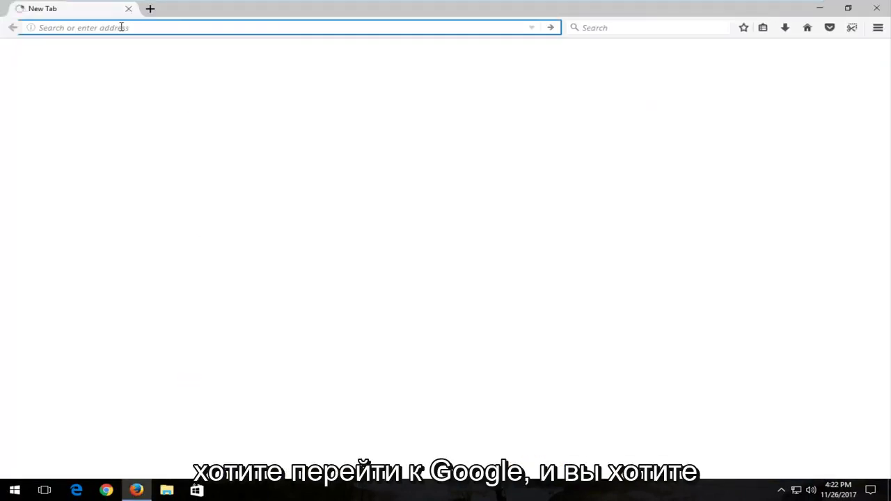
text(google.c)
key(Return)
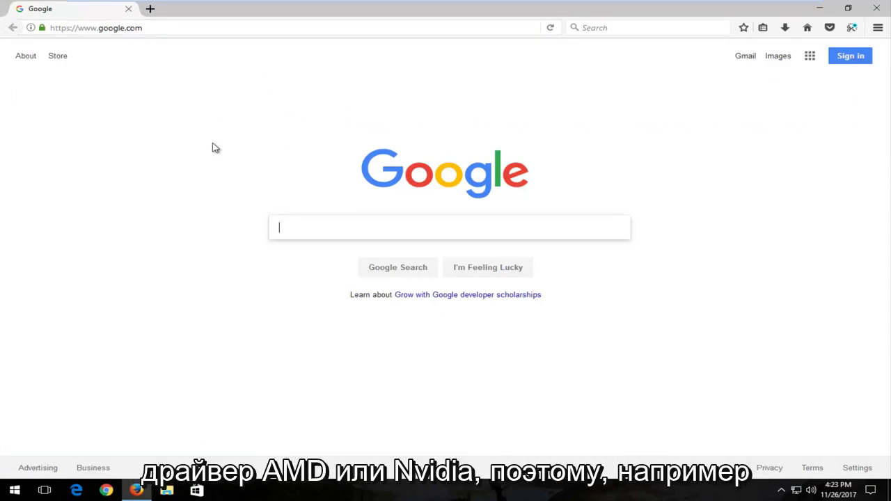
text(amd driv)
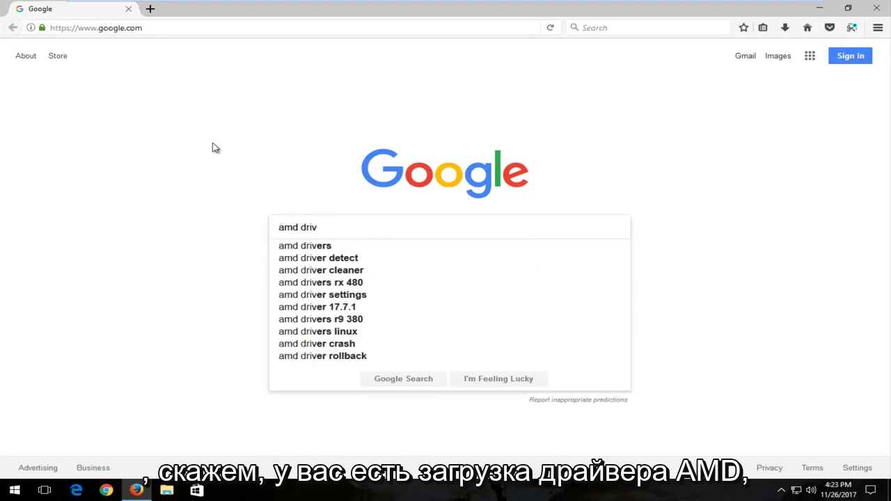
text(er download)
key(Return)
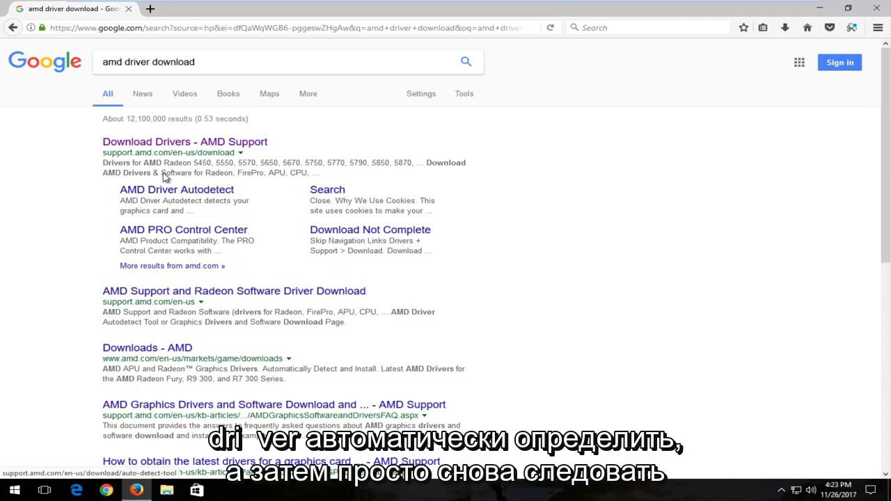
- Check the domain in the web address of the AMD Support driver download result
triple_click(151, 61)
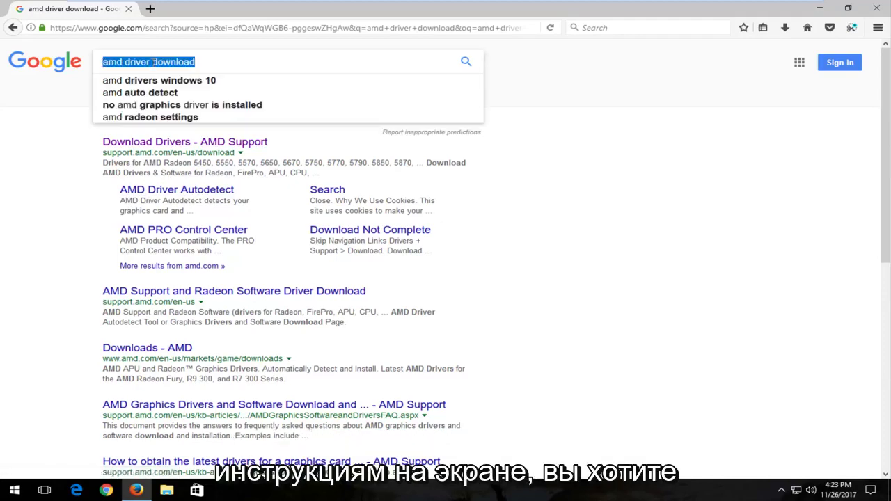
click(106, 155)
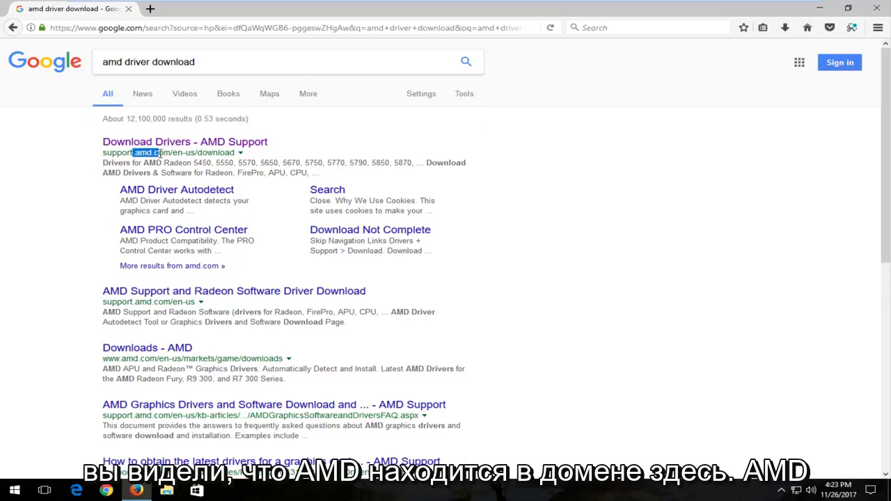
click(161, 155)
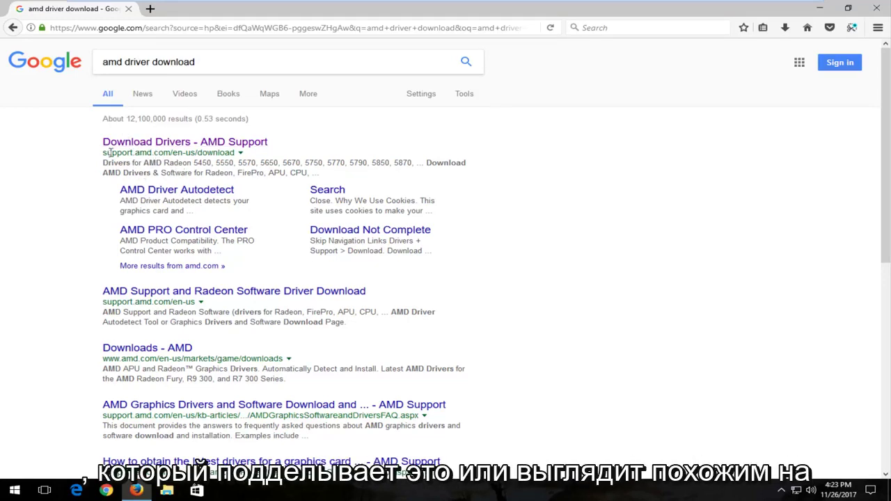
- Replace the Google search query with "nvidia driver download" and run the search
triple_click(198, 62)
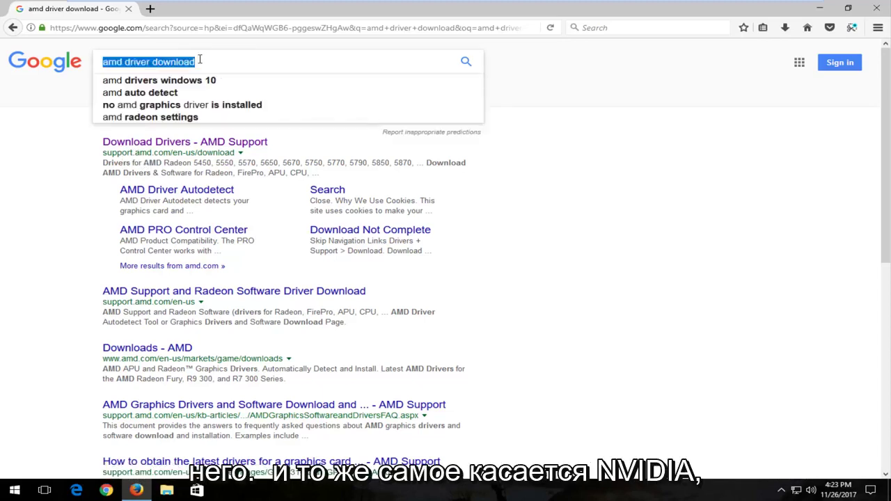
text(nvidia )
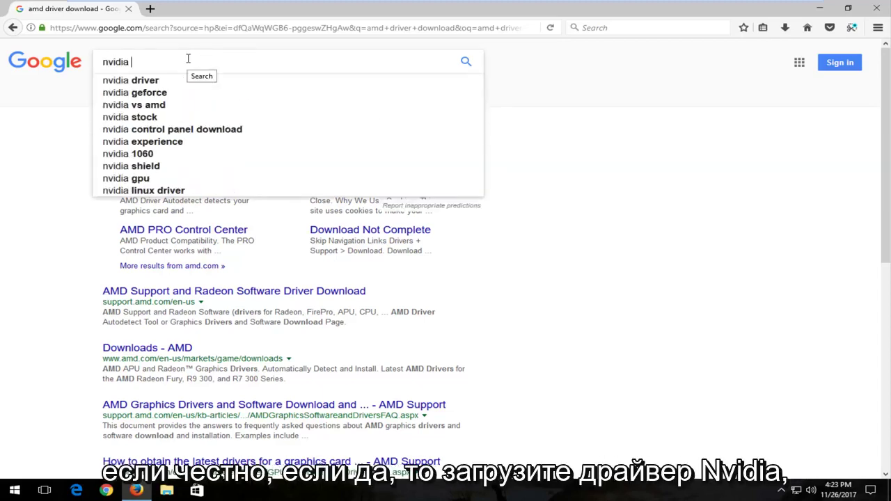
text(driver downloa)
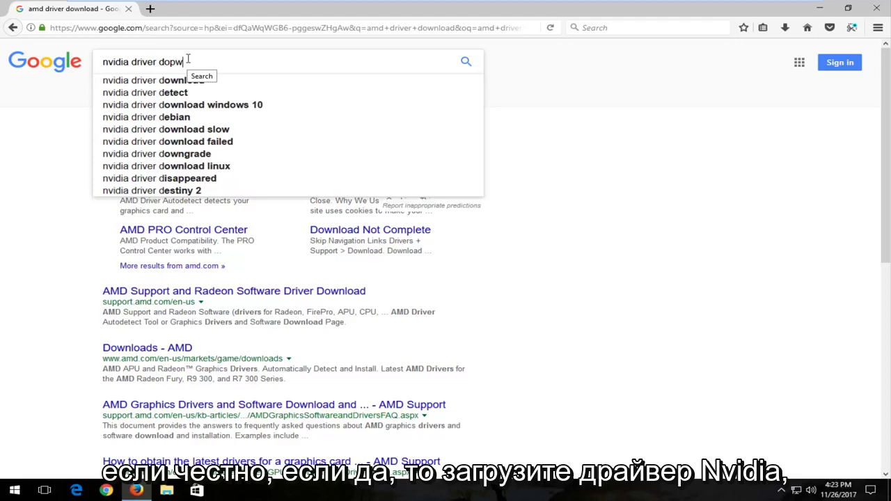
text(d)
key(Return)
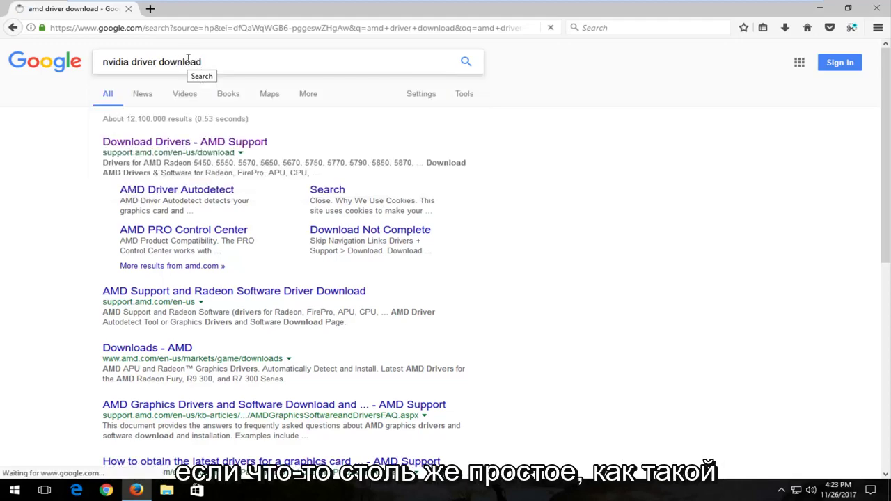
- Open NVIDIA's automatic driver detection page from the results, look over its system scan, and close the browser
scroll(159, 252, down, 2)
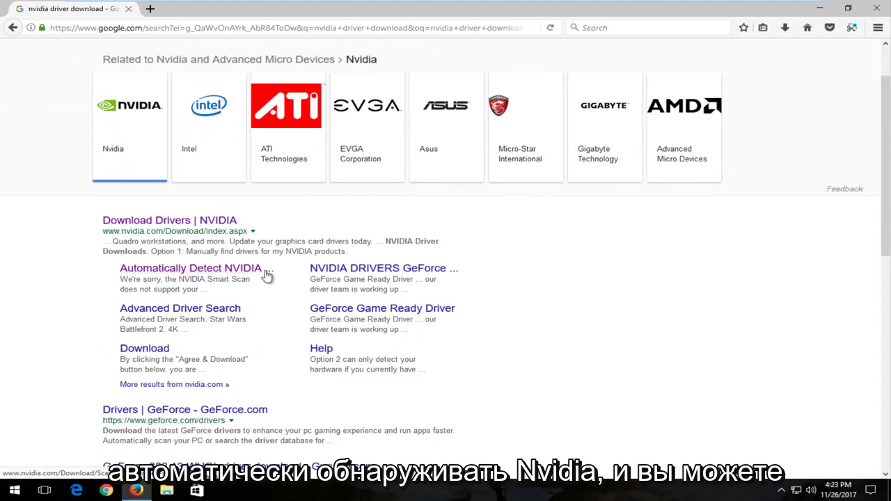
click(157, 270)
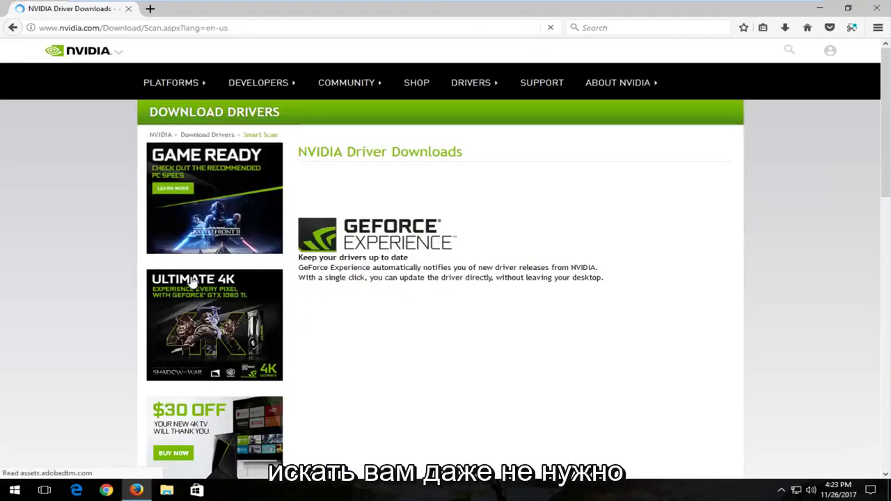
scroll(401, 294, down, 3)
scroll(400, 294, up, 2)
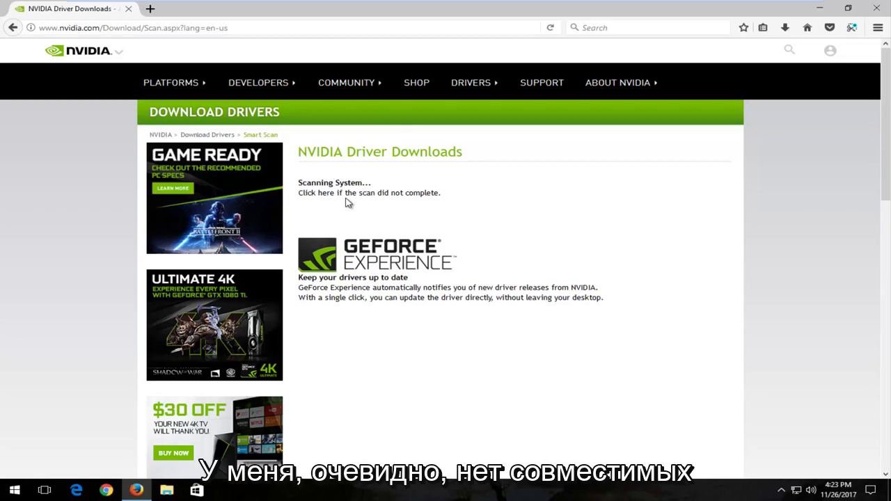
click(876, 8)
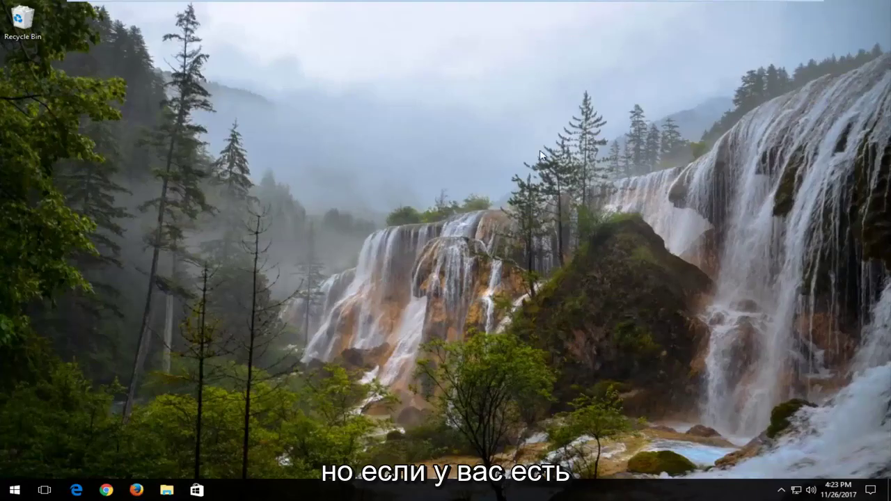